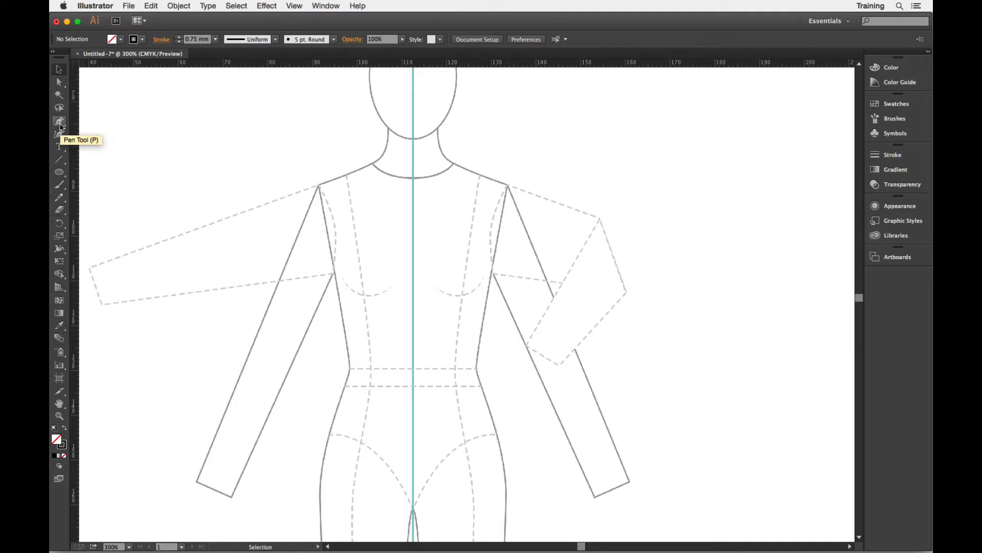
# - Draw an open path with the Pen tool from the neck point over the left shoulder and armhole down to the waist
pyautogui.click(60, 124)
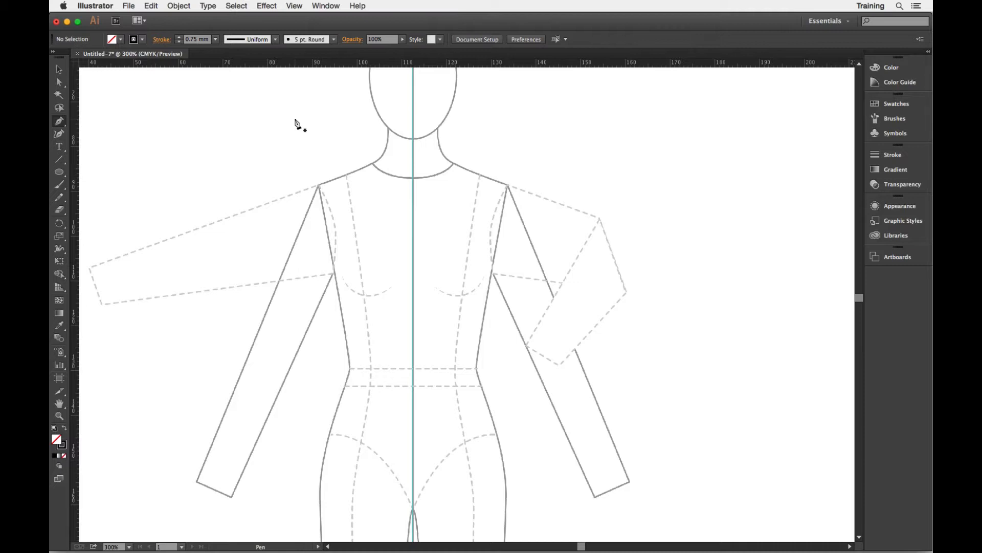
pyautogui.click(372, 164)
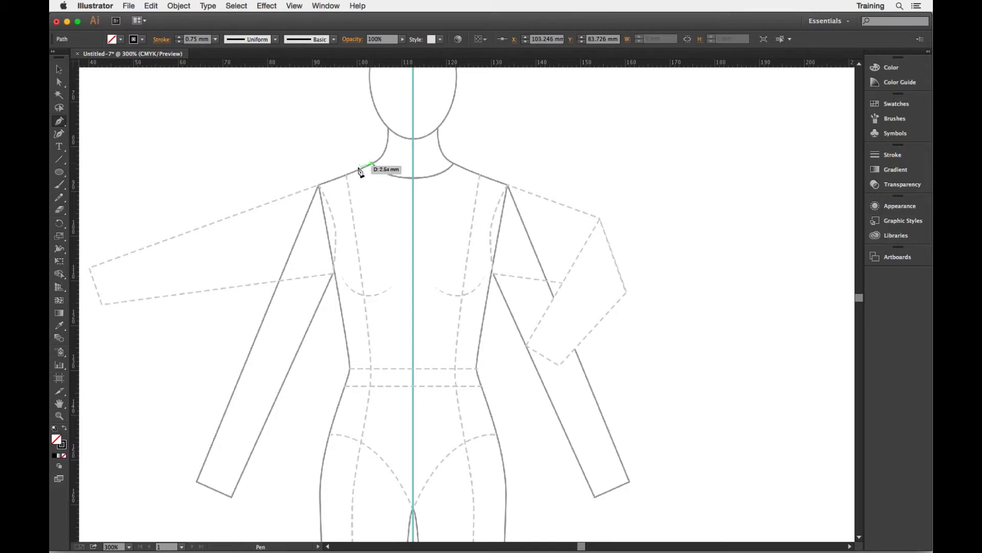
pyautogui.click(319, 185)
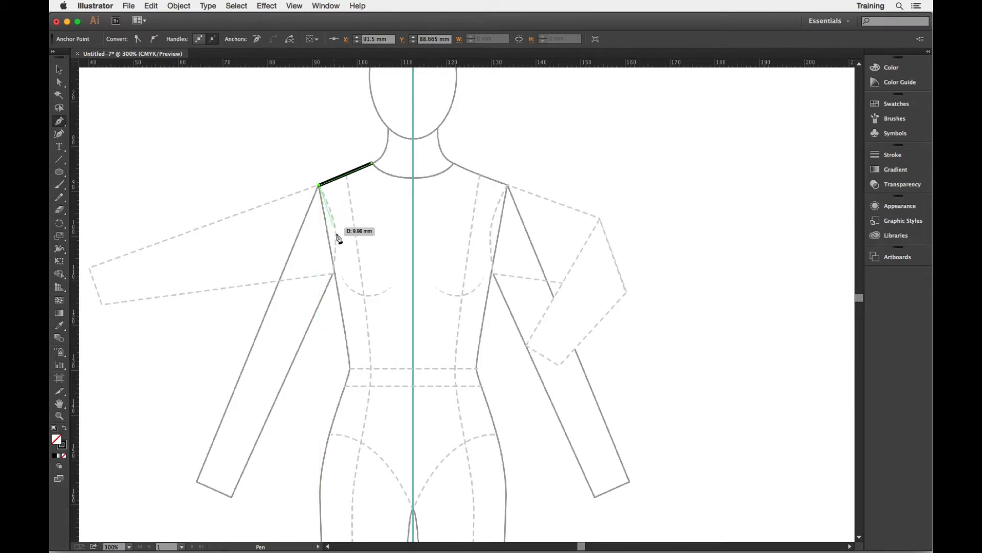
pyautogui.click(334, 274)
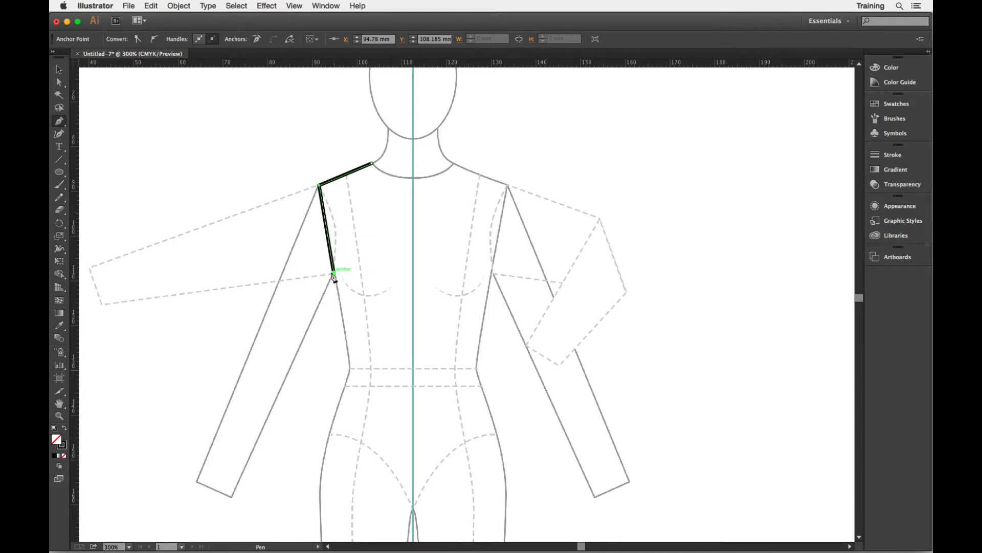
pyautogui.click(332, 424)
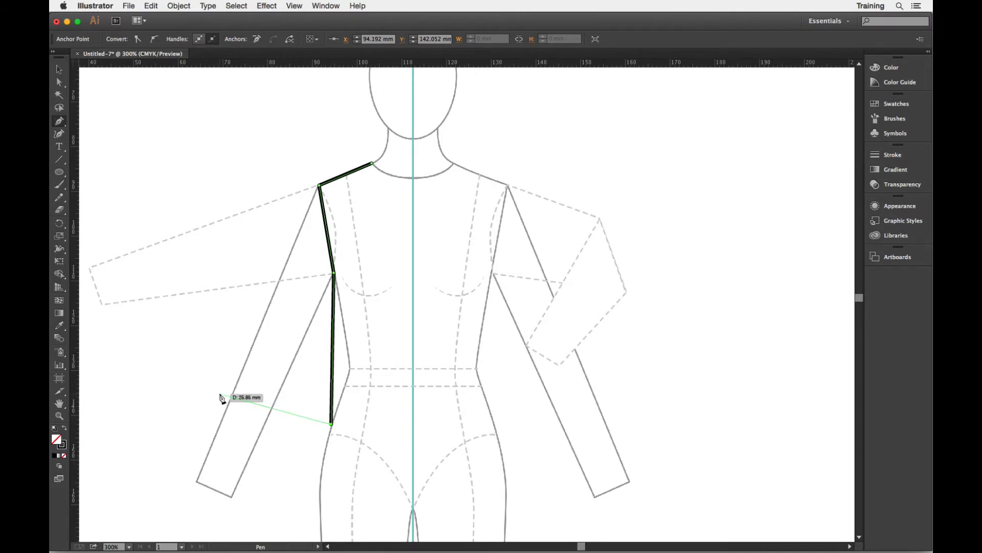
pyautogui.press('super')
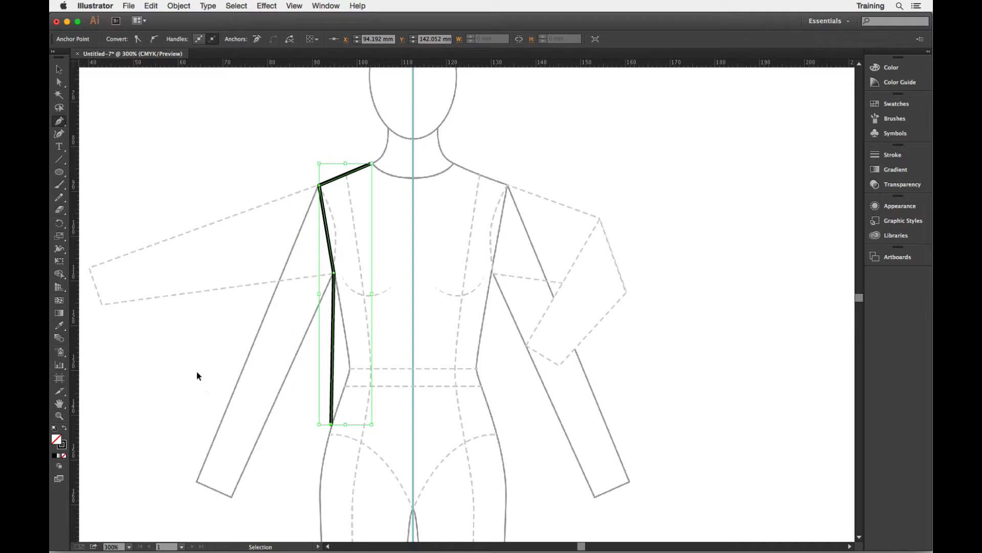
pyautogui.keyDown('super'); pyautogui.click(185, 347); pyautogui.keyUp('super')
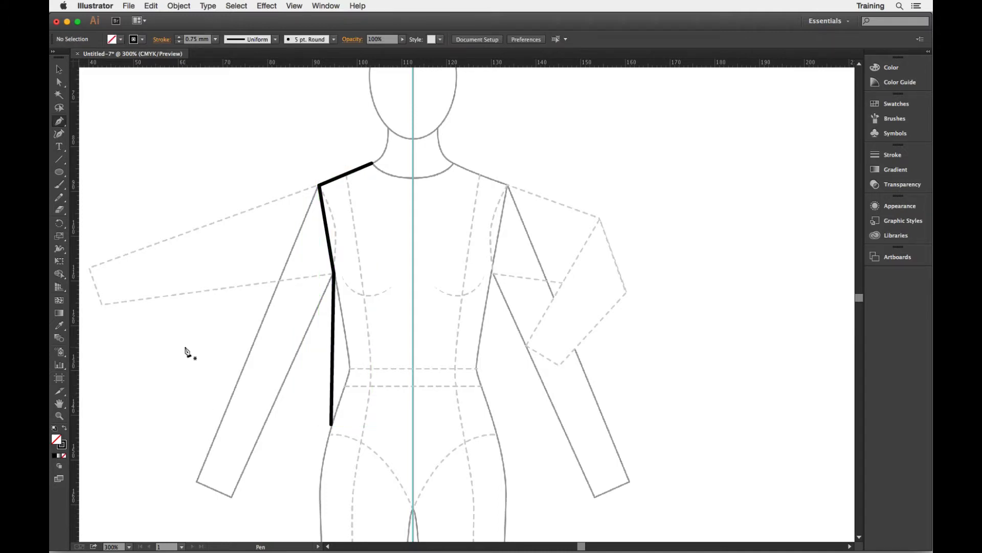
# - Hide the template to check the drawn path on its own, then show the template again
pyautogui.press('super')
pyautogui.press('super+shift+w')
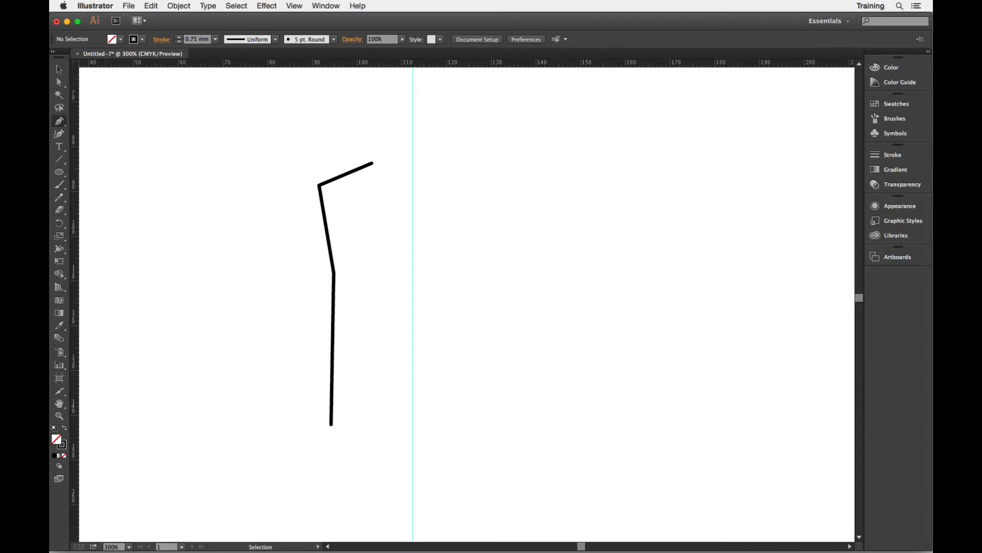
pyautogui.press('super+shift+w')
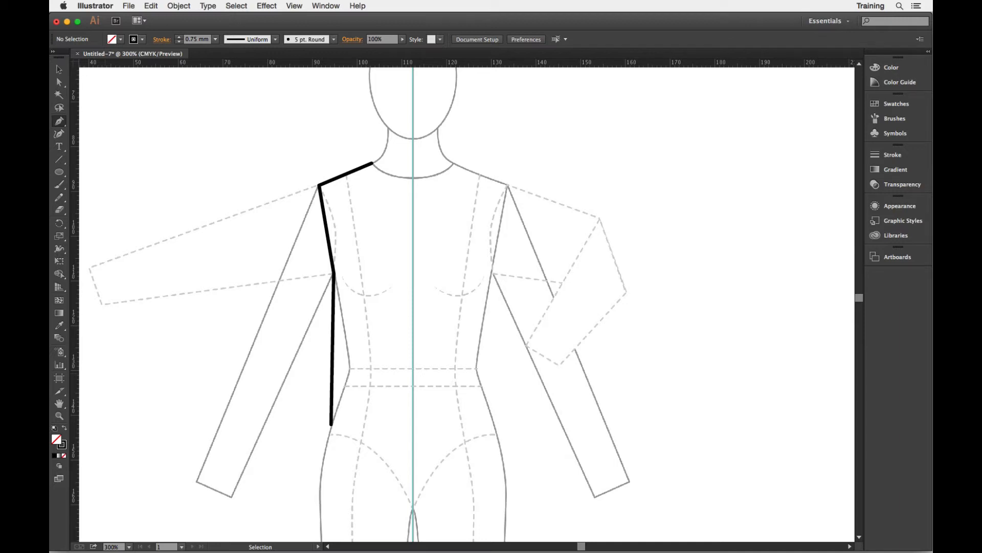
# - Bend the armhole segment between shoulder and underarm into a curve with the Anchor Point tool
pyautogui.click(62, 126)
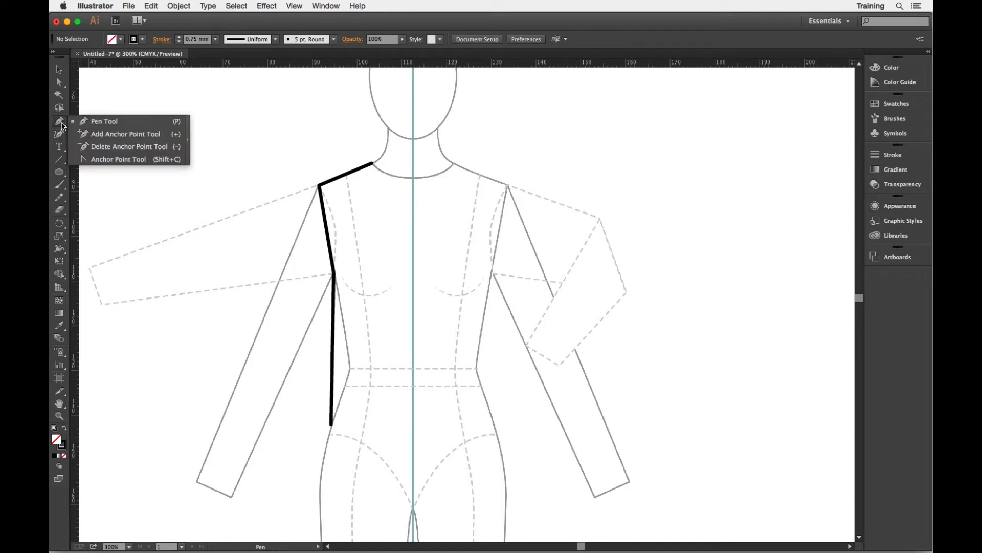
pyautogui.click(108, 160)
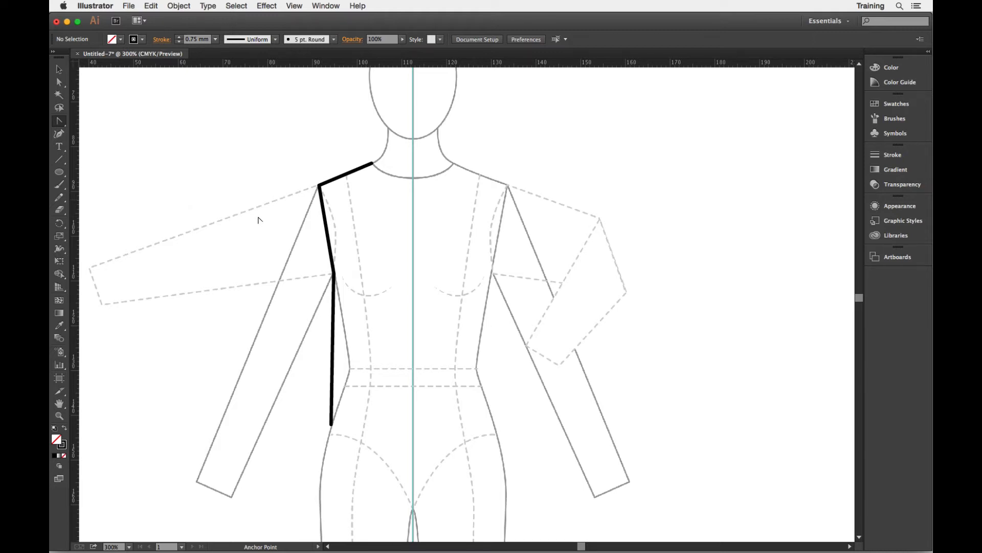
pyautogui.press('super+space')
pyautogui.moveTo(262, 136); pyautogui.dragTo(438, 343)
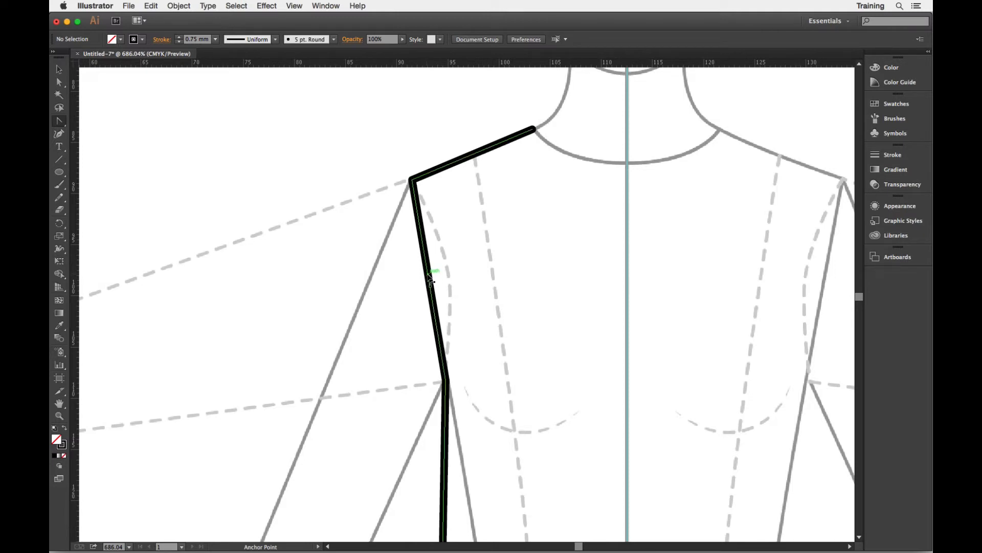
pyautogui.moveTo(430, 278); pyautogui.dragTo(447, 269)
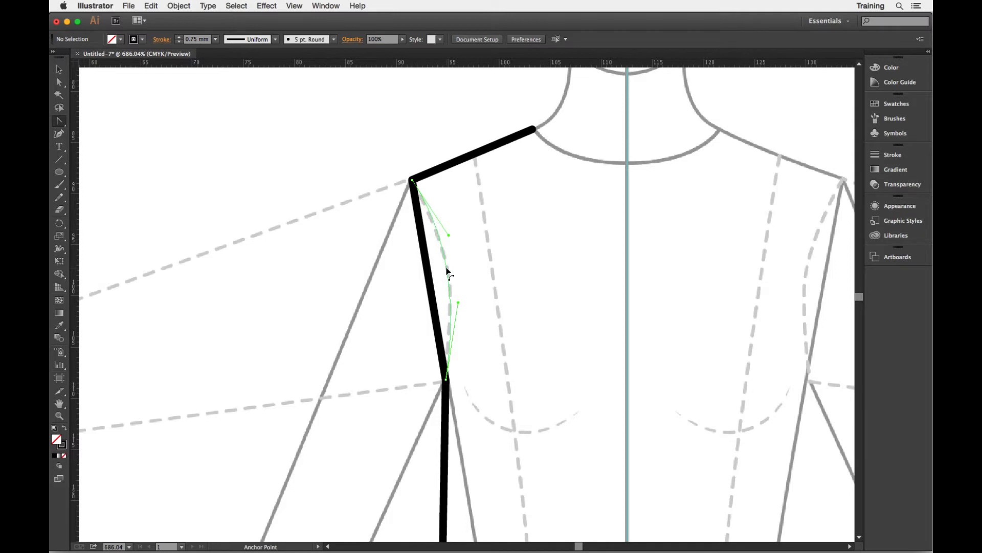
pyautogui.moveTo(447, 268); pyautogui.dragTo(448, 273)
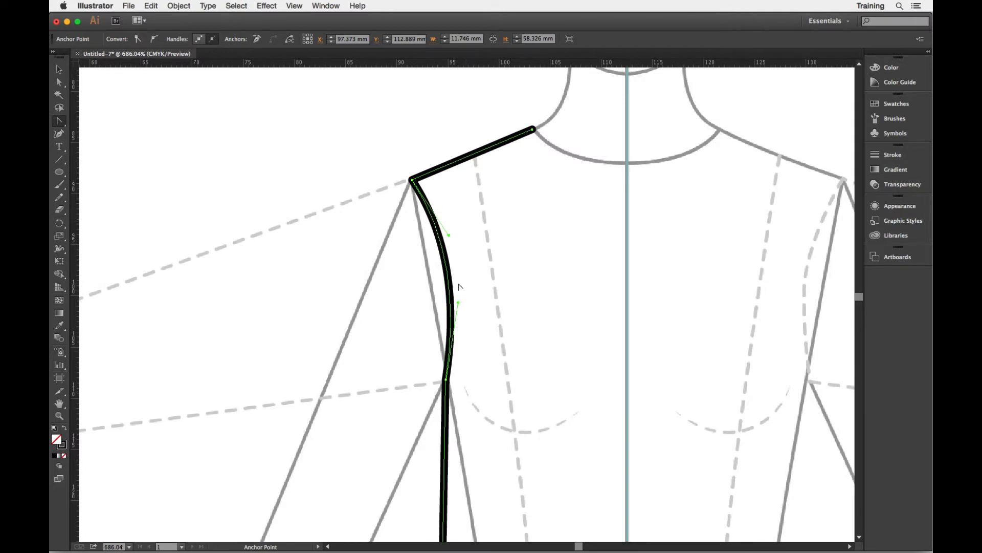
# - Inspect the curved armhole and side seam along the path
pyautogui.scroll(-5, 379, 275)
pyautogui.hscroll(5, 378, 275)
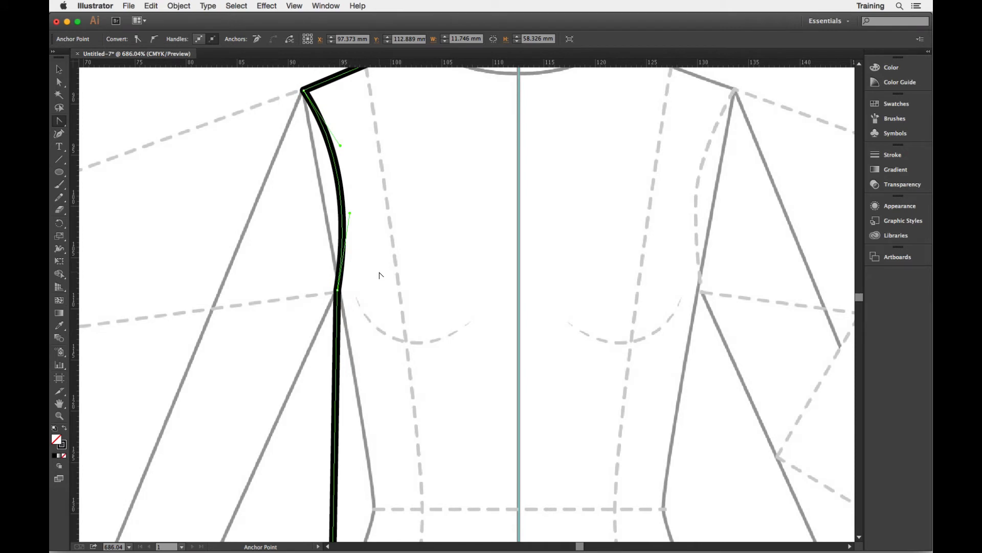
pyautogui.scroll(1, 367, 253)
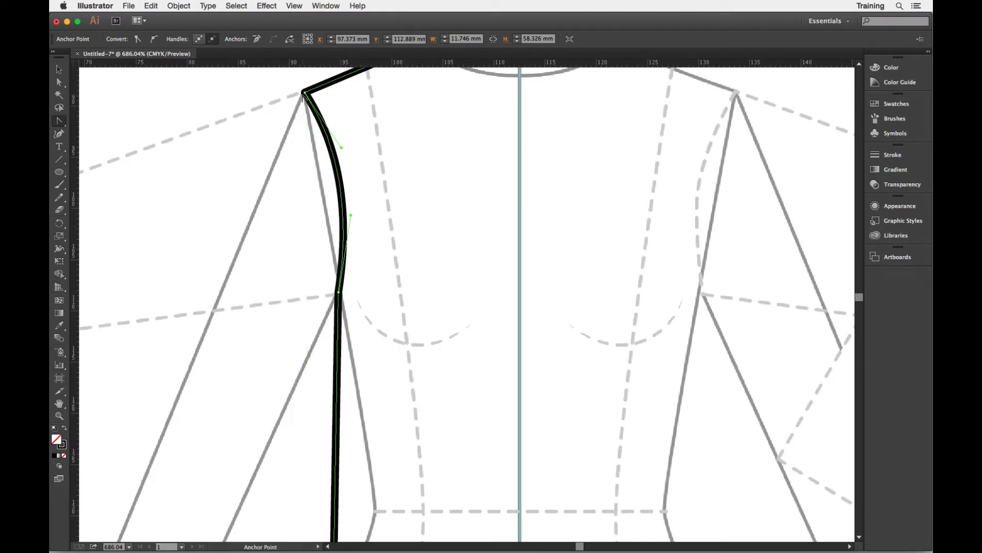
pyautogui.scroll(-5, 398, 261)
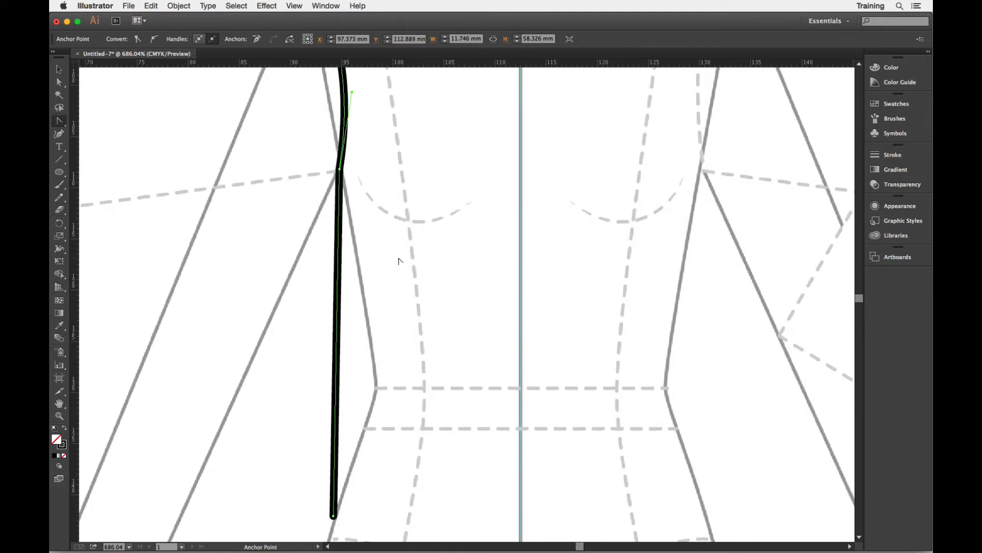
pyautogui.scroll(3, 399, 261)
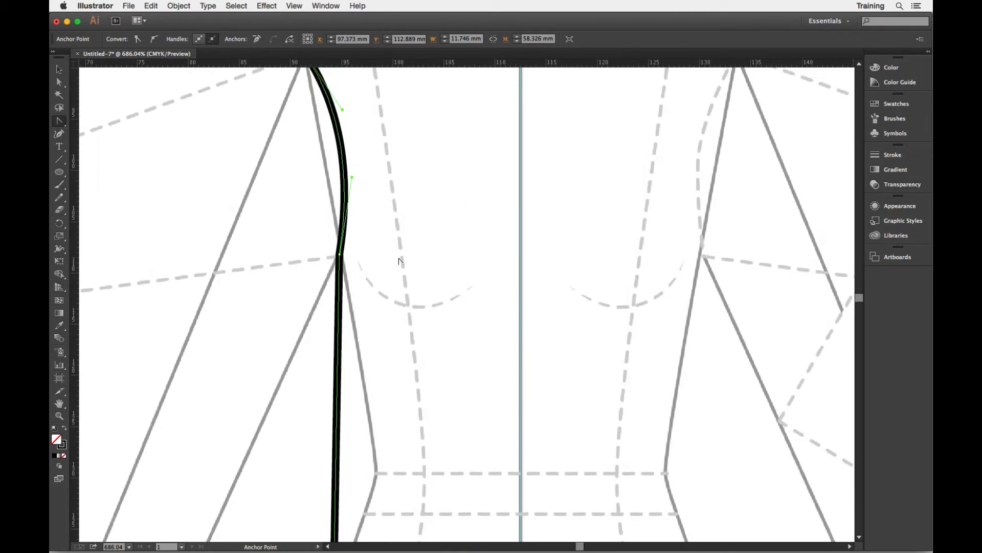
pyautogui.press('super+minus')
pyautogui.press('super+minus')
pyautogui.press('super+minus')
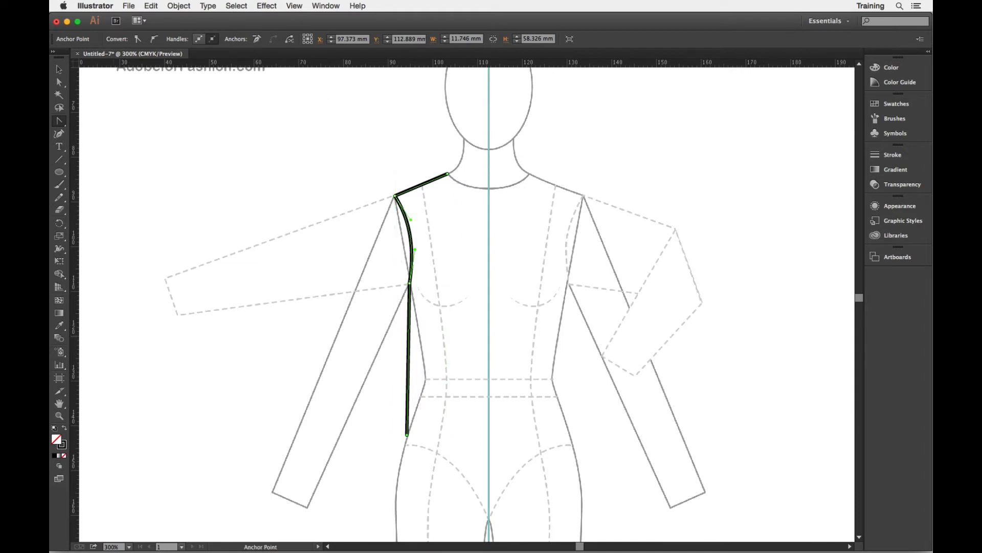
# - Hide the template to review the reshaped path alone, deselect it, and show the template again
pyautogui.press('super+shift+w')
pyautogui.press('super')
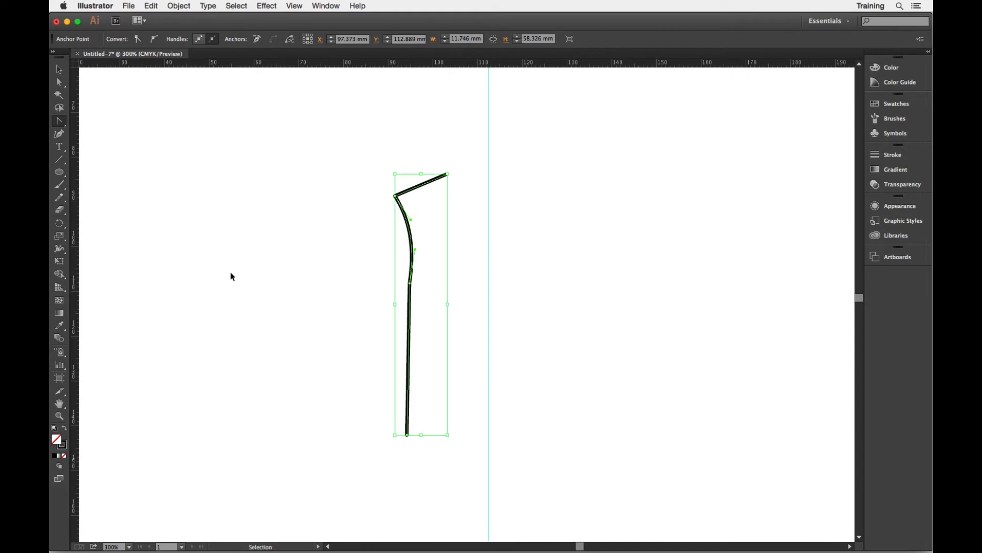
pyautogui.press('super')
pyautogui.keyDown('super'); pyautogui.click(221, 262); pyautogui.keyUp('super')
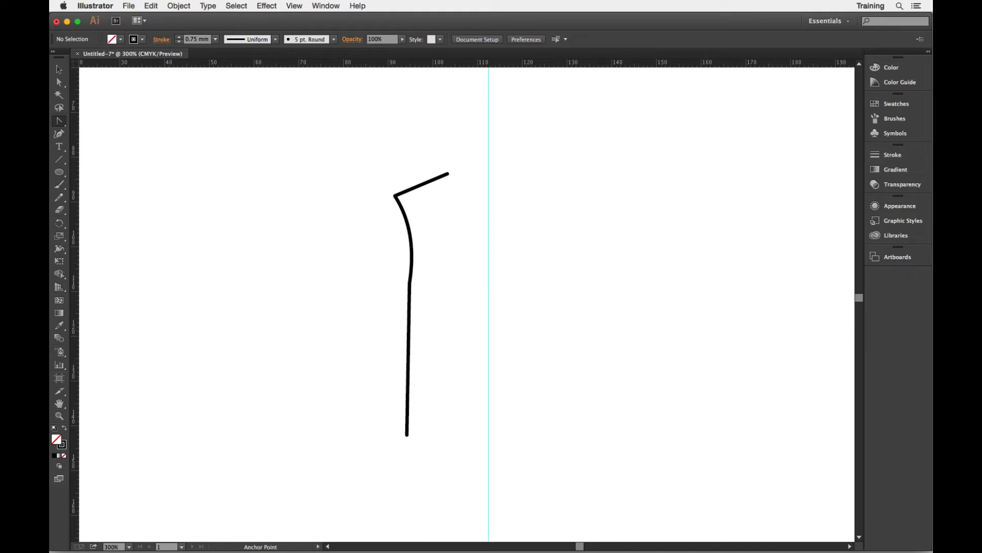
pyautogui.press('shift+super+w')
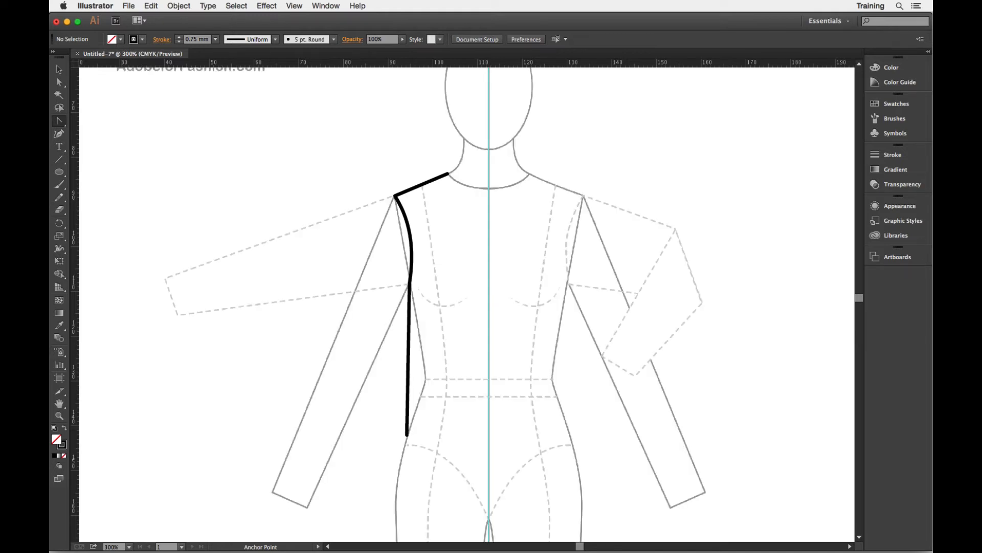
# - Reflect a copy of the path across the centre guide on a vertical axis at 90°
pyautogui.click(63, 71)
pyautogui.click(431, 181)
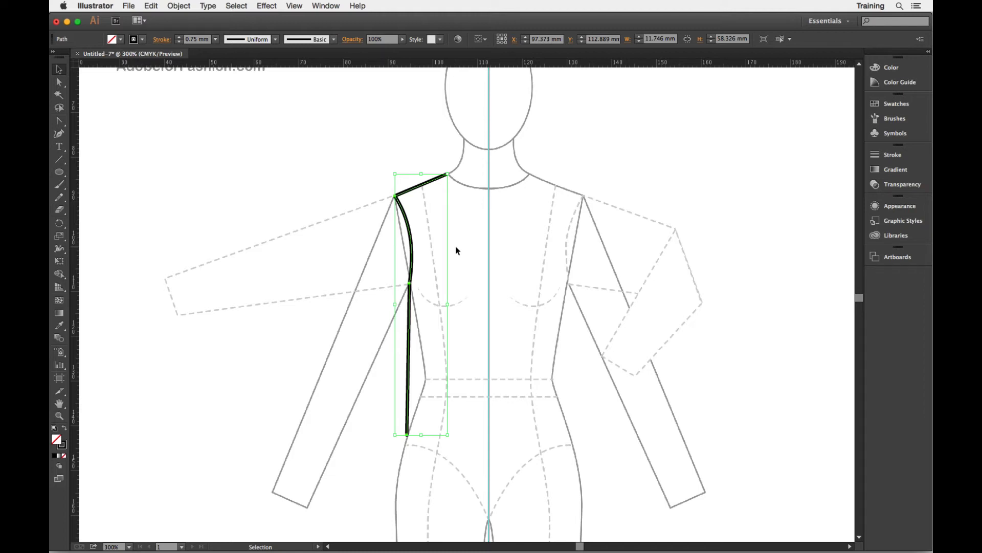
pyautogui.click(60, 228)
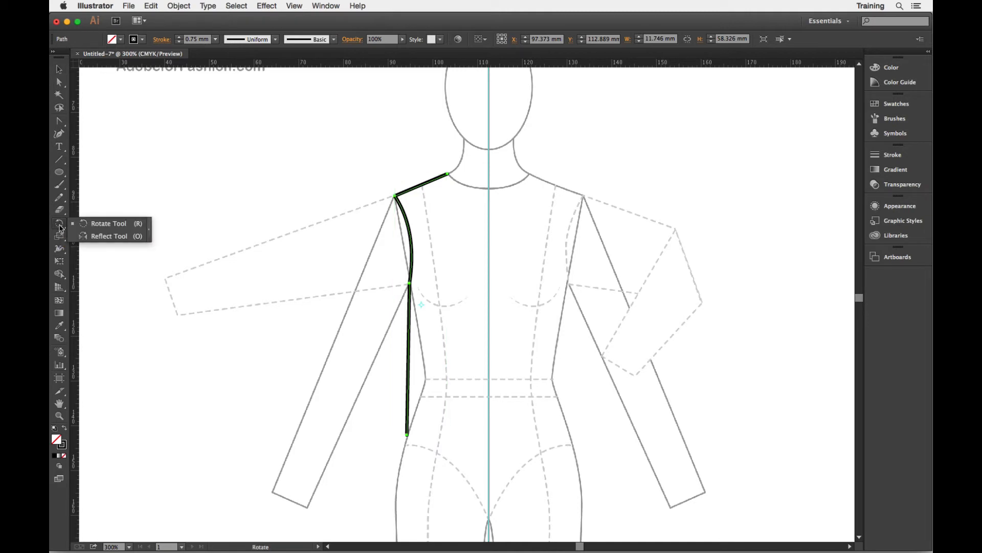
pyautogui.click(91, 237)
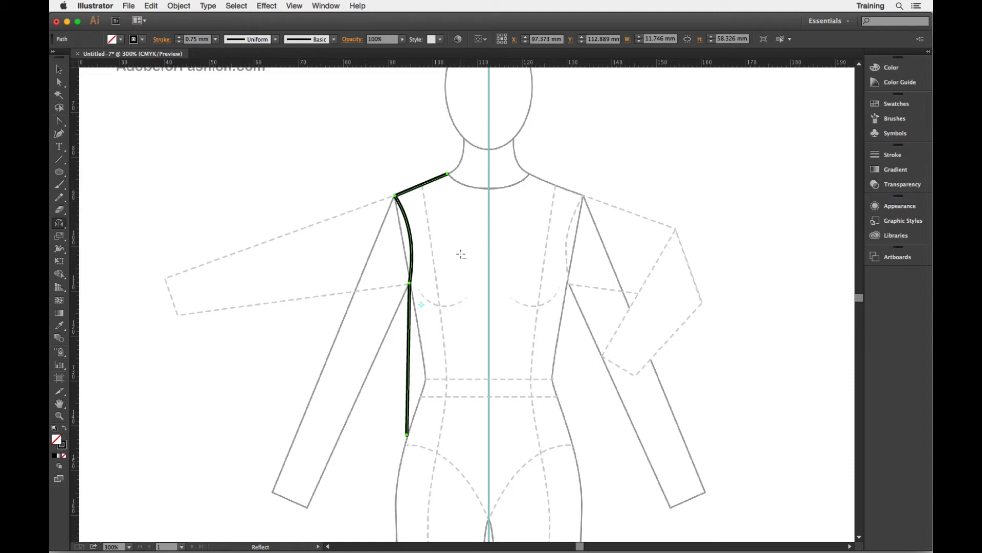
pyautogui.keyDown('alt'); pyautogui.click(488, 249); pyautogui.keyUp('alt')
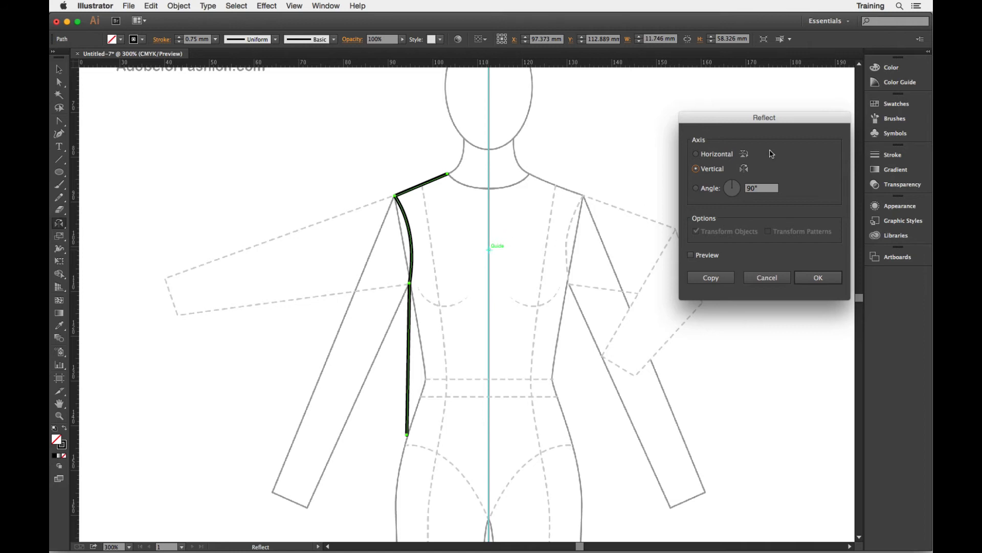
pyautogui.moveTo(778, 121); pyautogui.dragTo(701, 145)
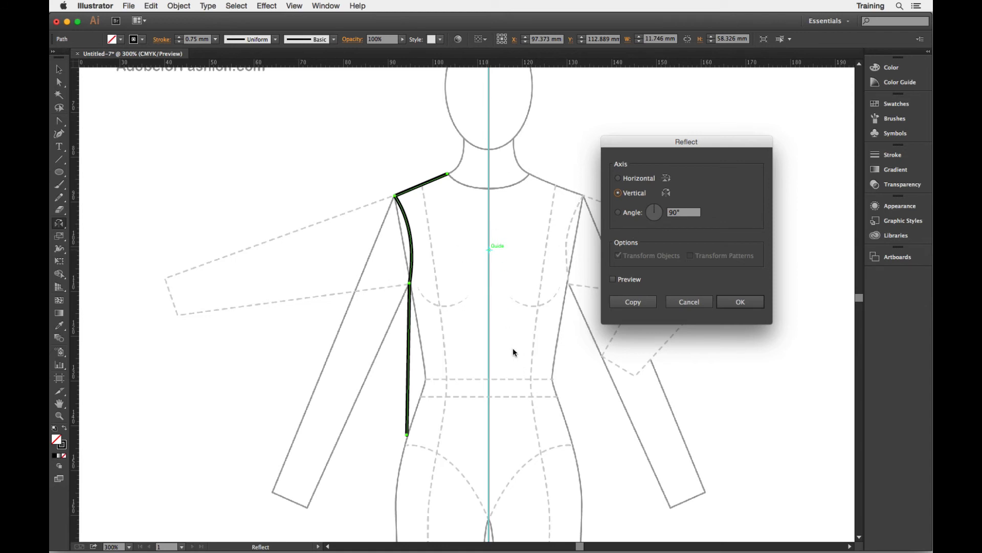
pyautogui.moveTo(657, 142); pyautogui.dragTo(708, 146)
pyautogui.click(663, 283)
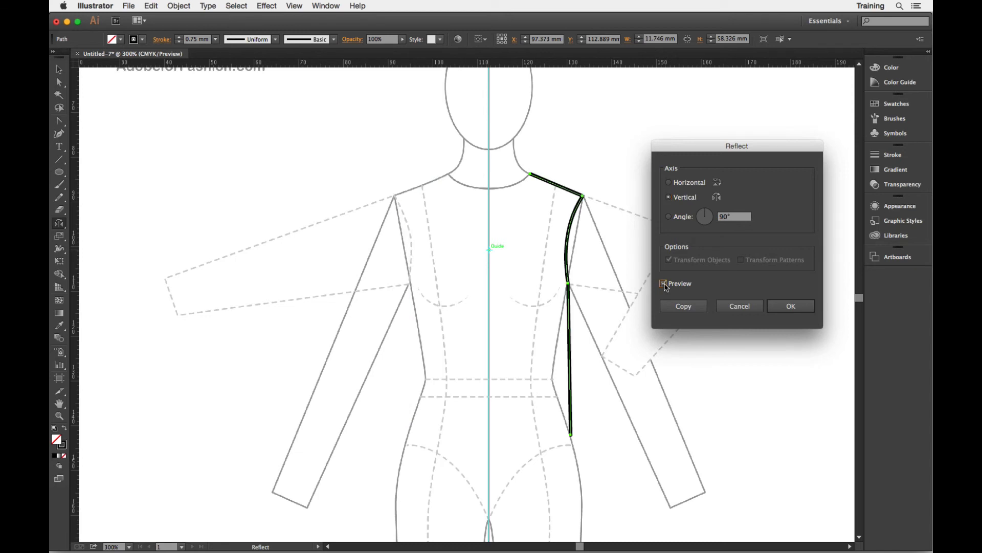
pyautogui.click(684, 306)
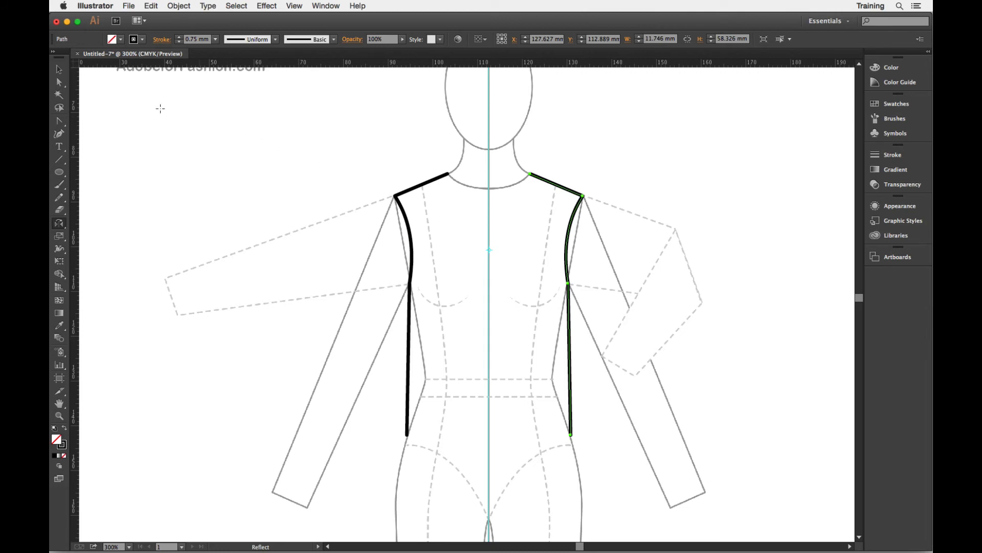
# - Select both bodice halves and join them into one path at the neckline
pyautogui.click(58, 70)
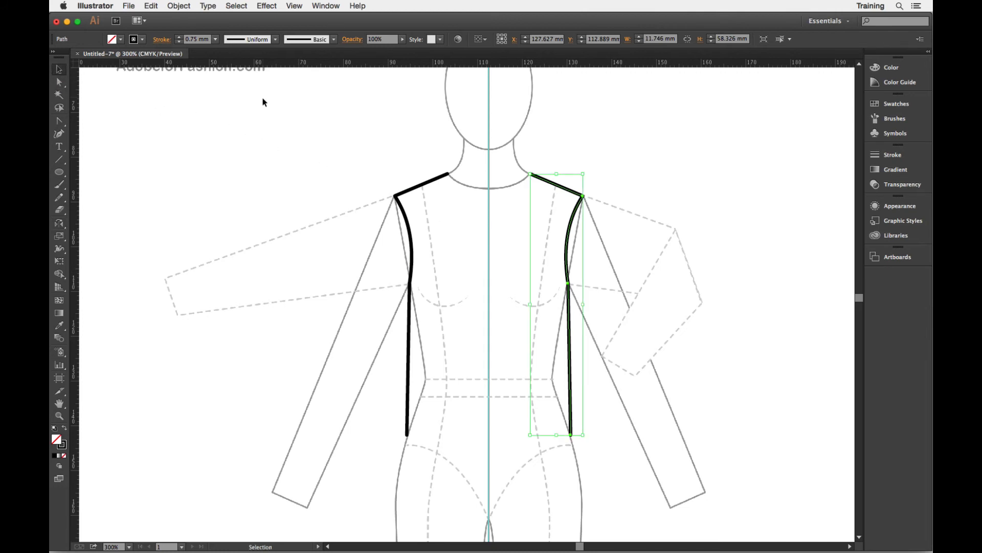
pyautogui.click(192, 148)
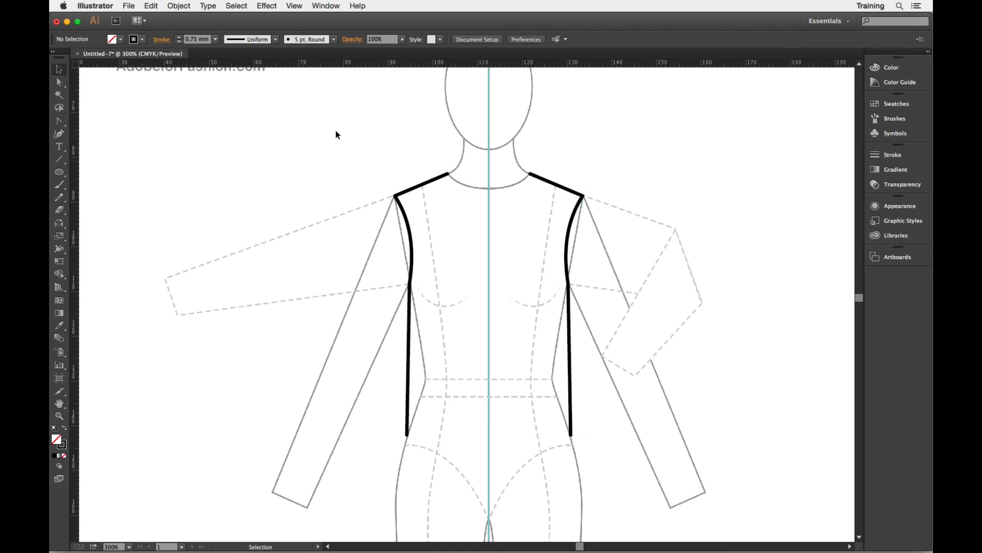
pyautogui.moveTo(336, 134); pyautogui.dragTo(610, 247)
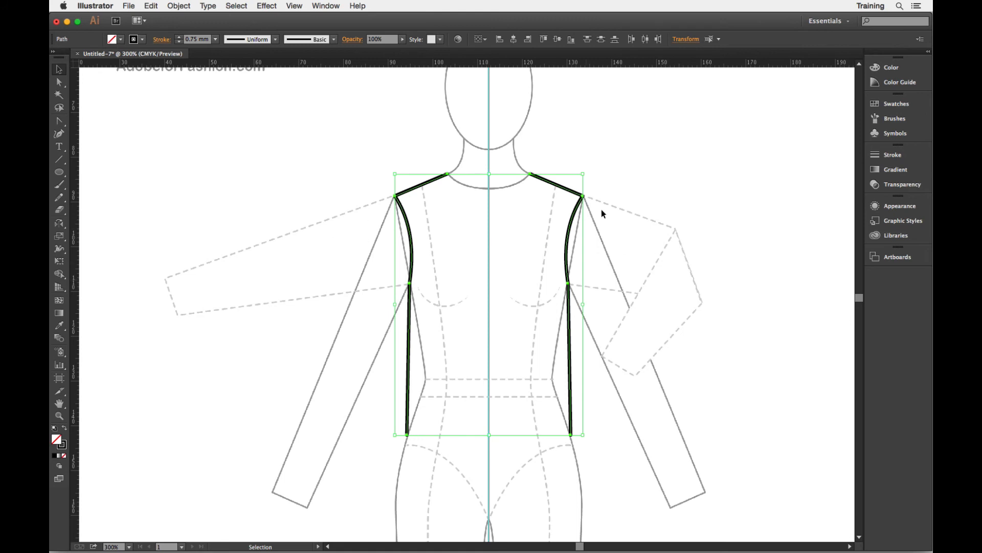
pyautogui.rightClick(645, 131)
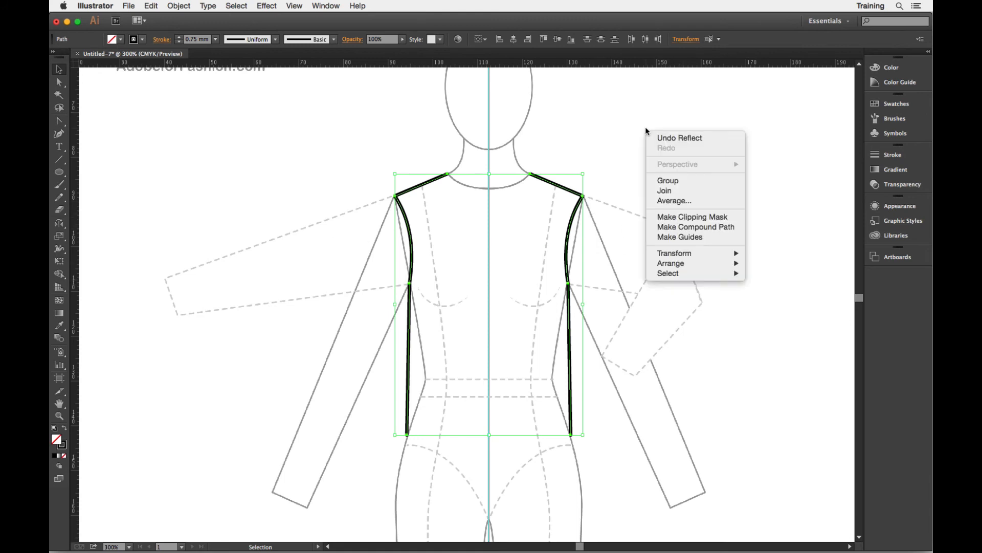
pyautogui.click(682, 195)
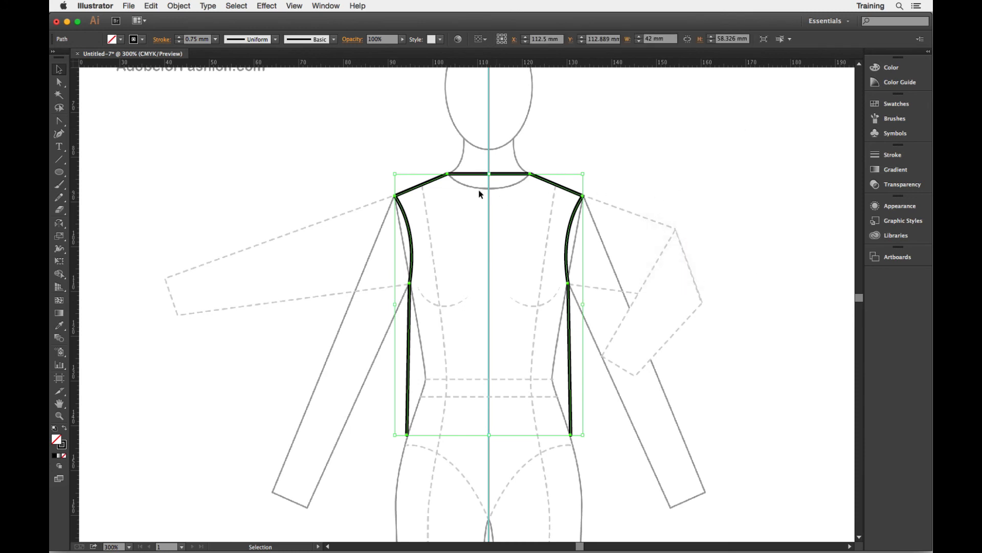
# - Join the open ends at the hem to close the bodice path
pyautogui.rightClick(640, 143)
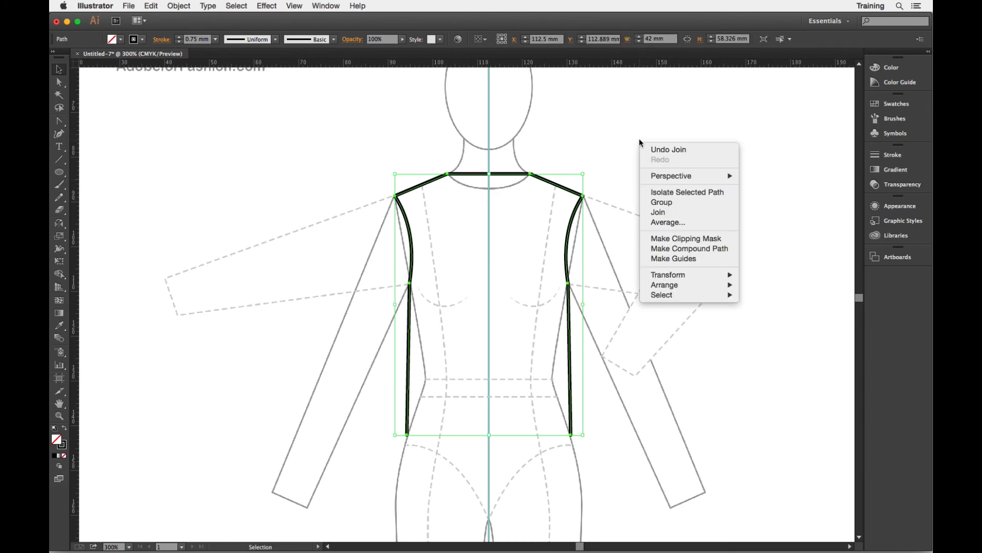
pyautogui.click(676, 212)
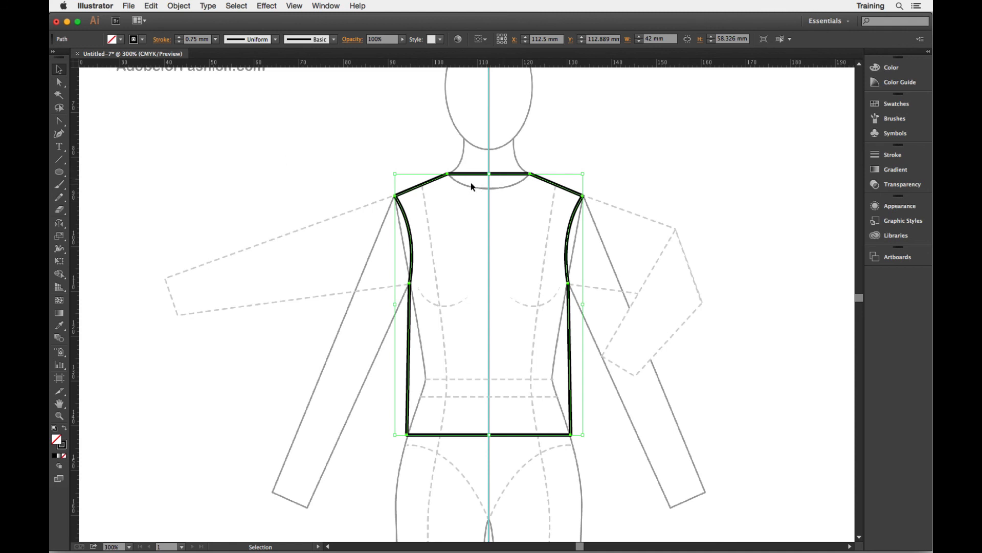
# - Convert the centre neckline anchor into a smooth point to curve the neckline into a scoop
pyautogui.click(58, 122)
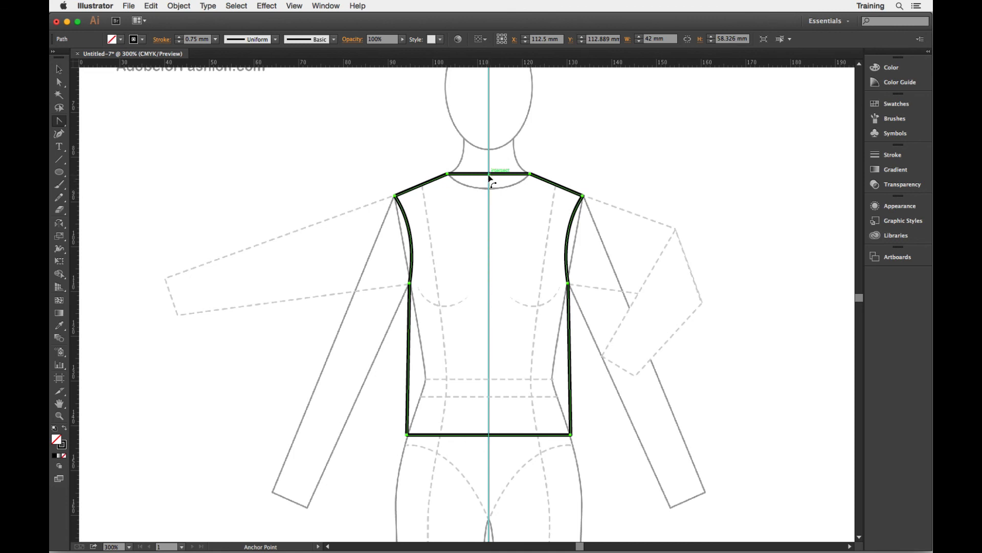
pyautogui.moveTo(488, 180); pyautogui.dragTo(490, 190)
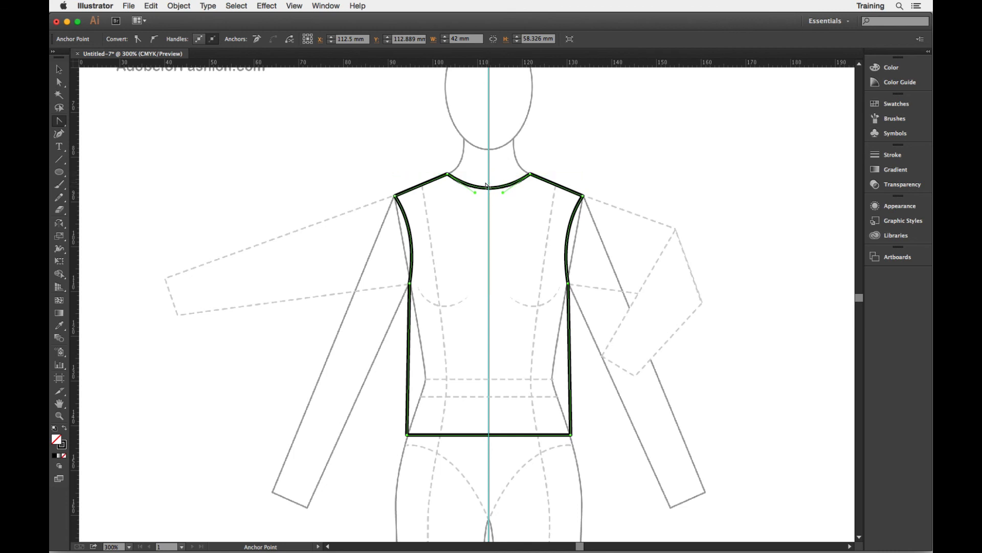
# - Deselect the path and hide the template to review the finished bodice outline
pyautogui.click(58, 70)
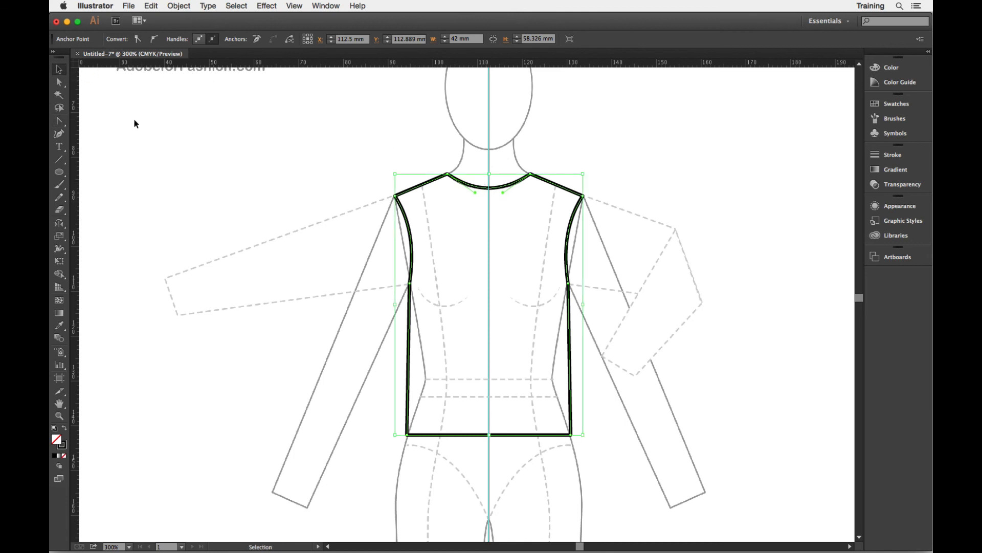
pyautogui.click(88, 210)
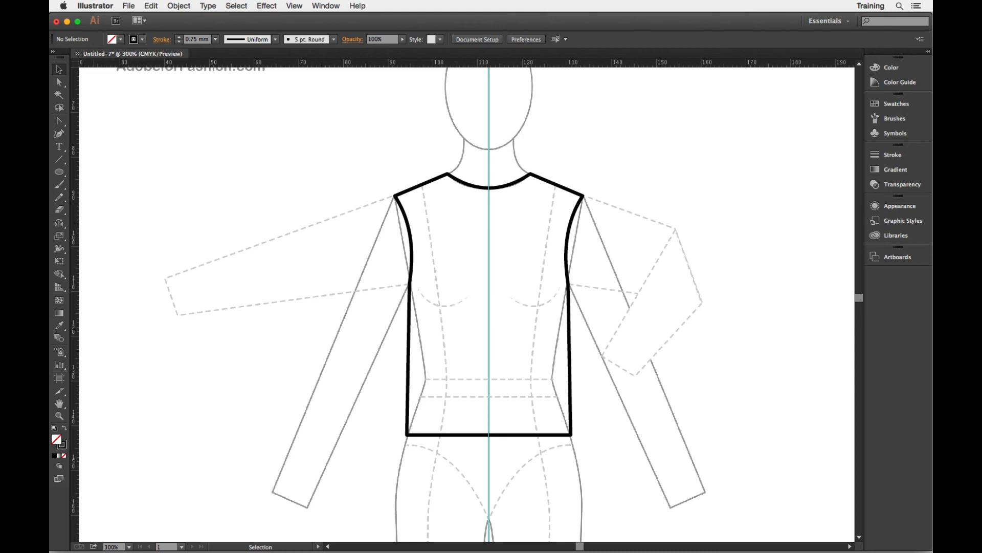
pyautogui.press('super+shift+w')
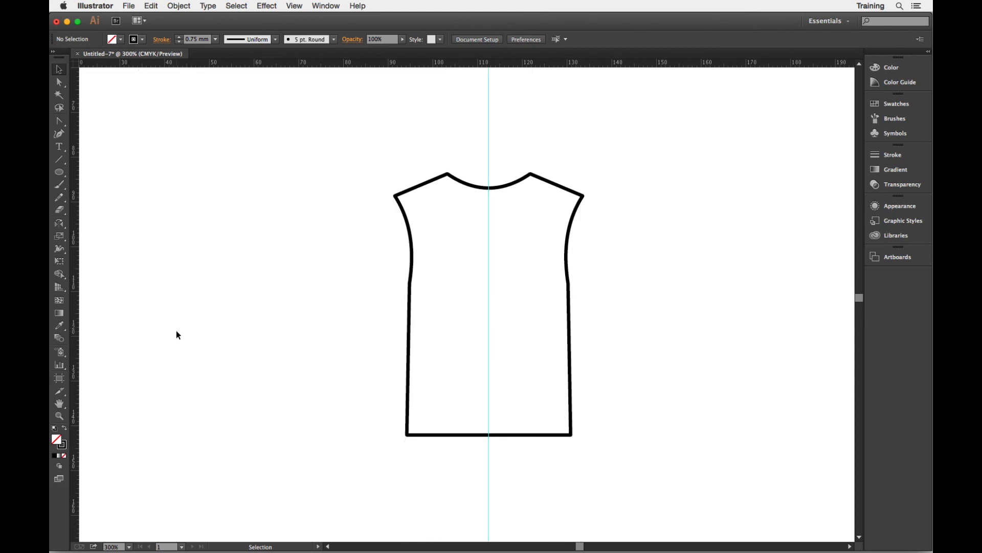